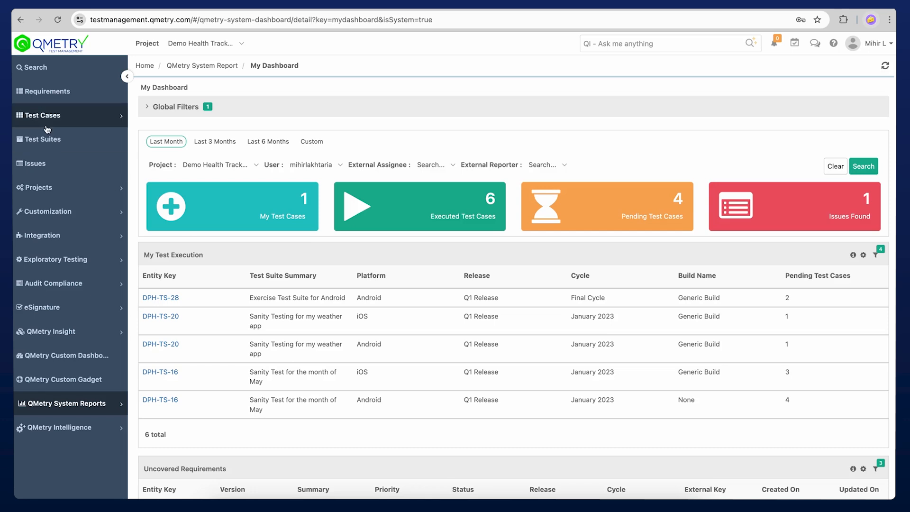
- Open the requirement "Foomato - Mobile Food Order System" and review its use case and acceptance criteria
click(69, 105)
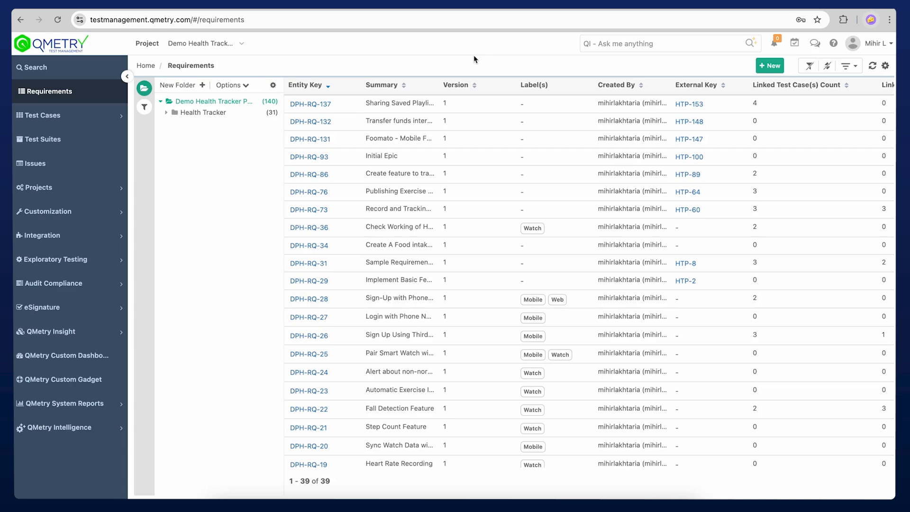
click(474, 43)
click(312, 140)
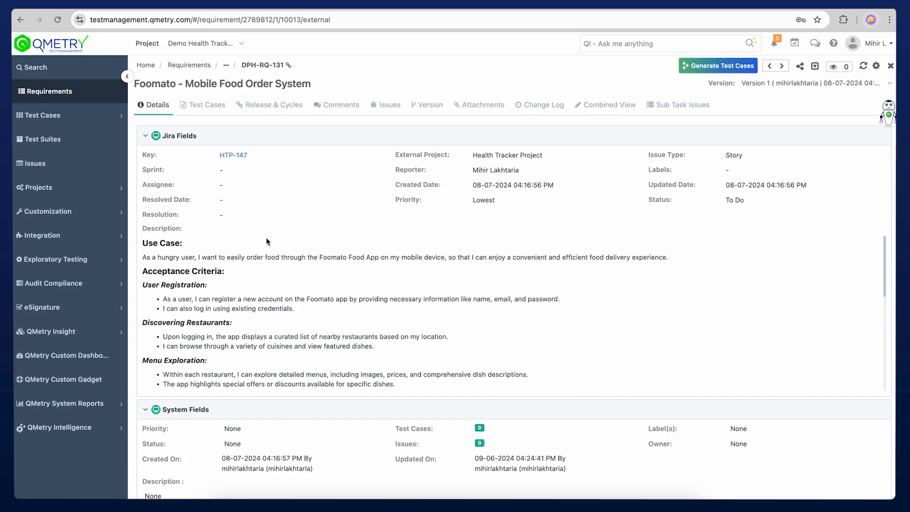
drag(143, 244, 239, 275)
scroll(288, 292, down, 10)
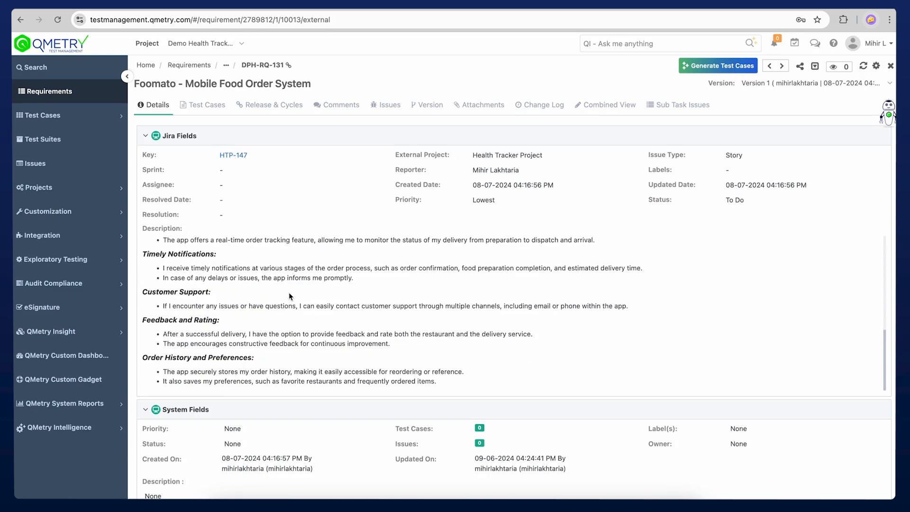
scroll(379, 275, up, 10)
click(455, 75)
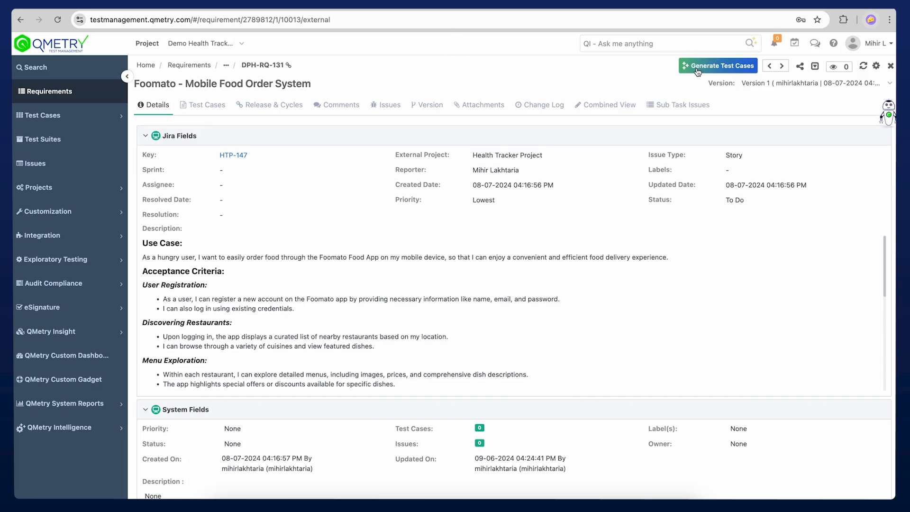
- Generate test cases for the Foomato requirement with QI, checking the requirement's description and the generation progress meanwhile
click(713, 69)
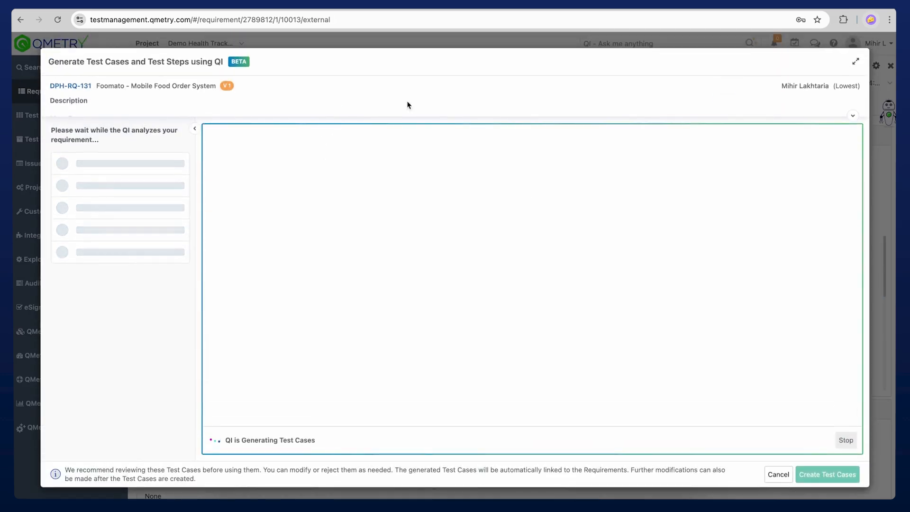
click(851, 116)
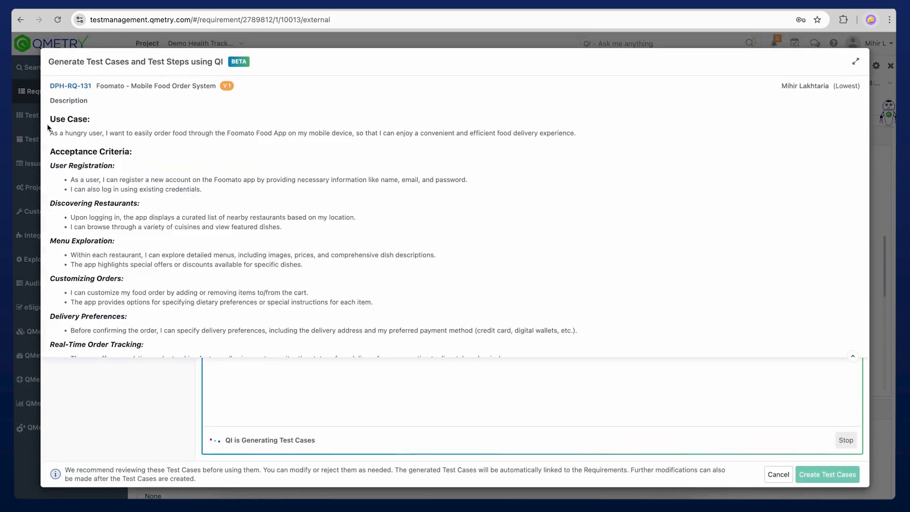
drag(49, 119, 69, 121)
drag(50, 152, 100, 150)
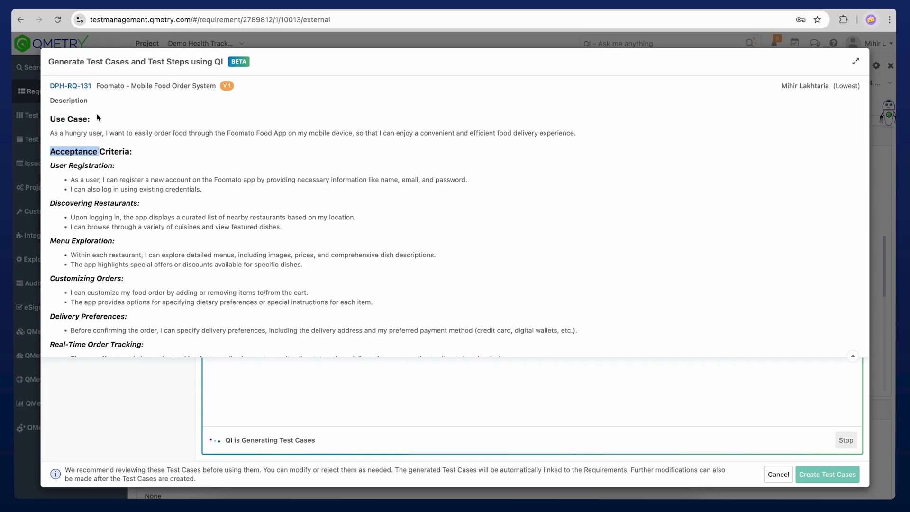
drag(95, 86, 282, 75)
click(476, 79)
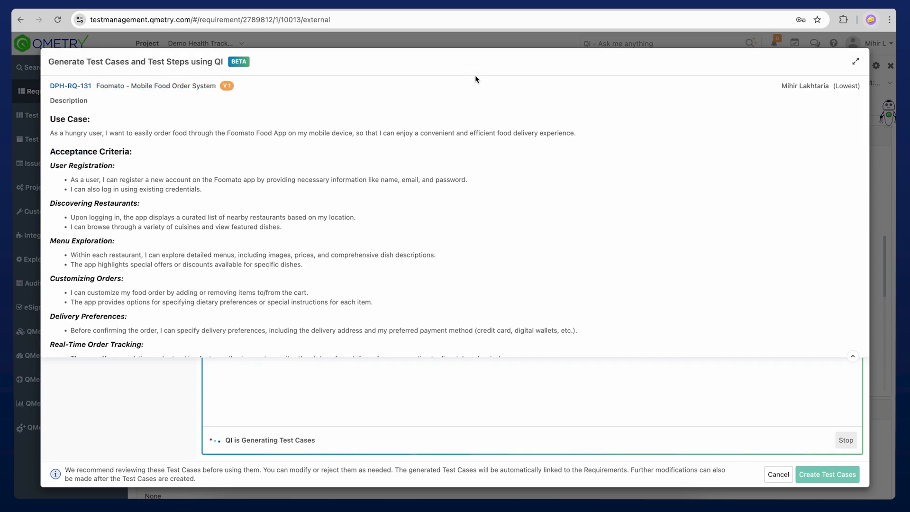
click(853, 356)
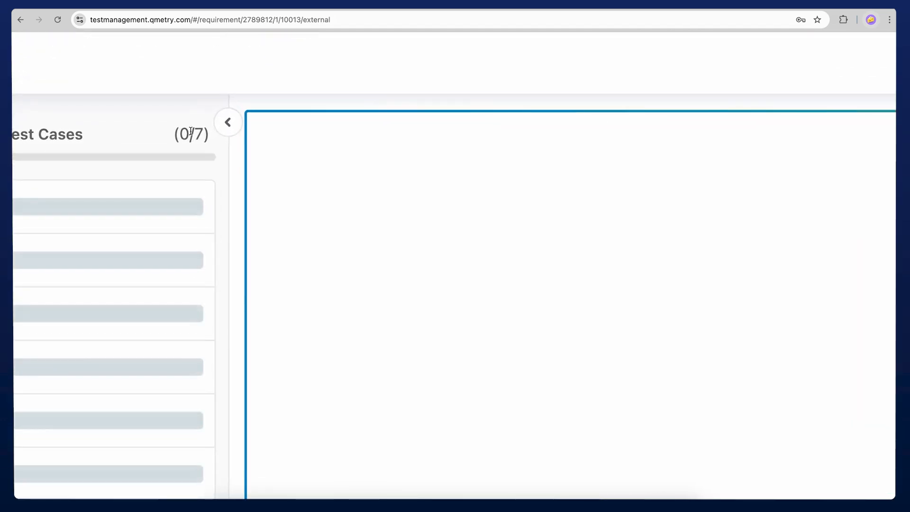
drag(181, 134, 206, 133)
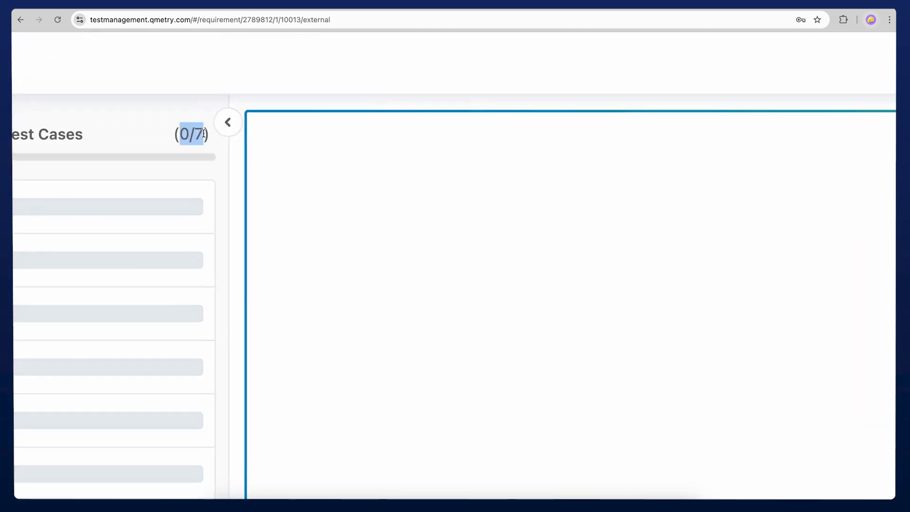
scroll(206, 133, down, 5)
click(447, 99)
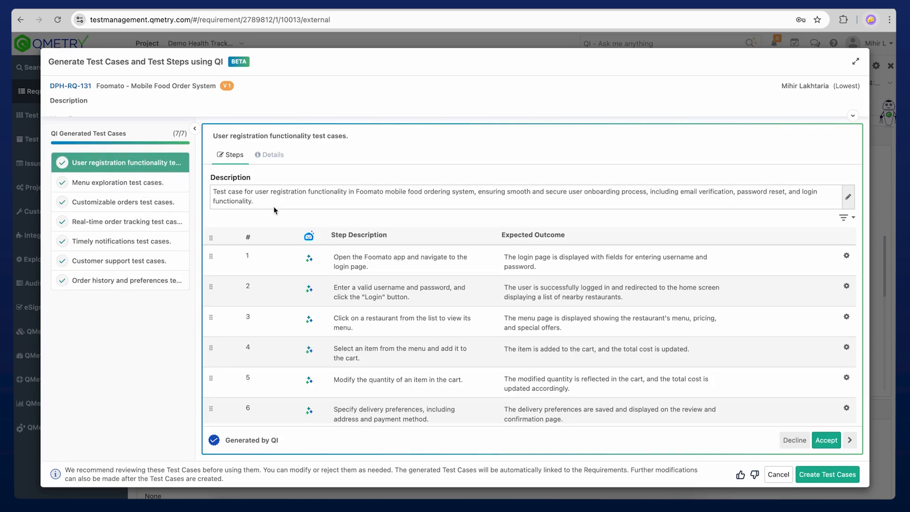
- Review the generated steps and expected outcomes of the user registration test case, including the editor for step 2's description
scroll(310, 242, down, 3)
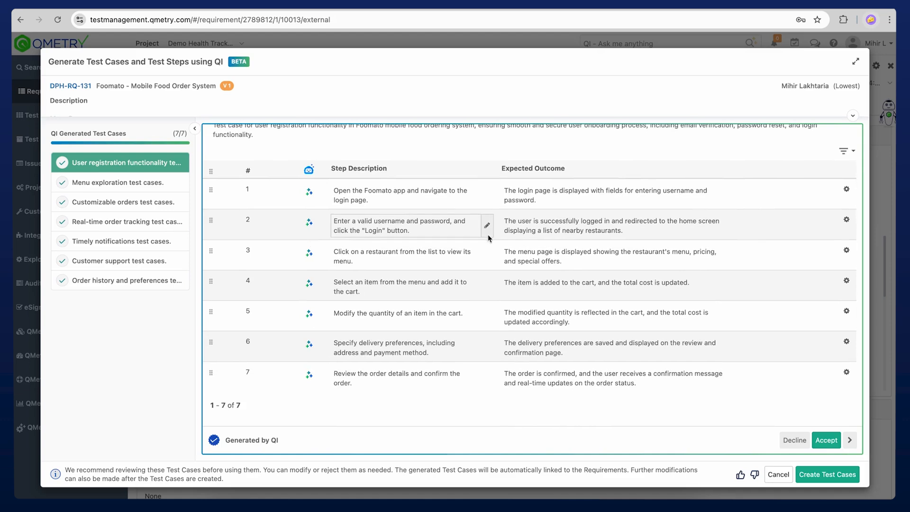
scroll(487, 234, up, 3)
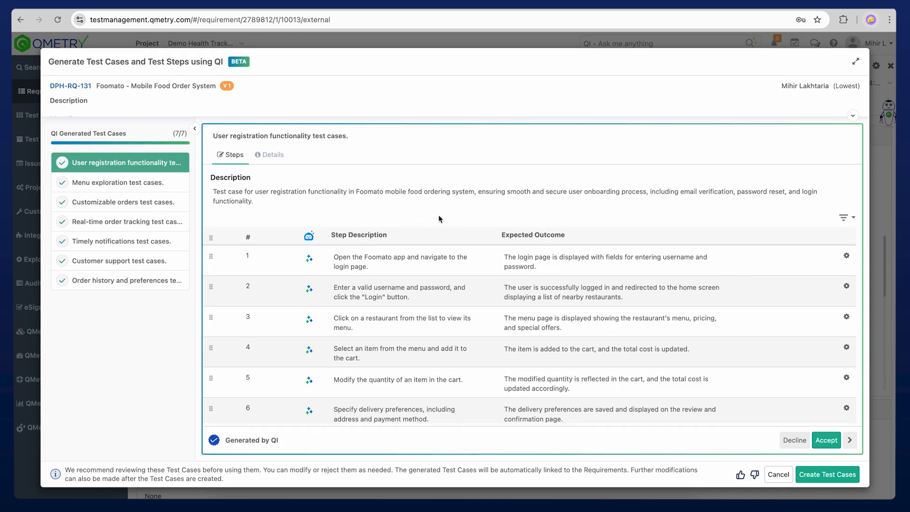
scroll(430, 214, down, 3)
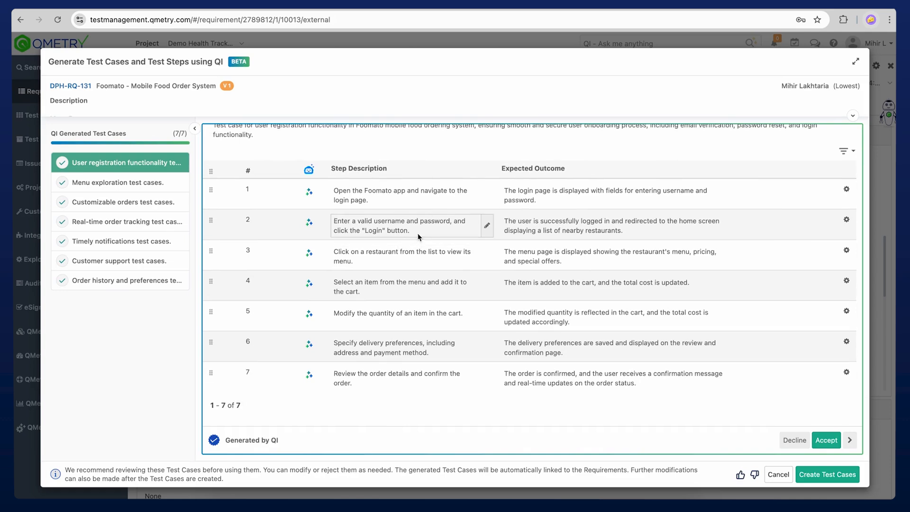
click(417, 233)
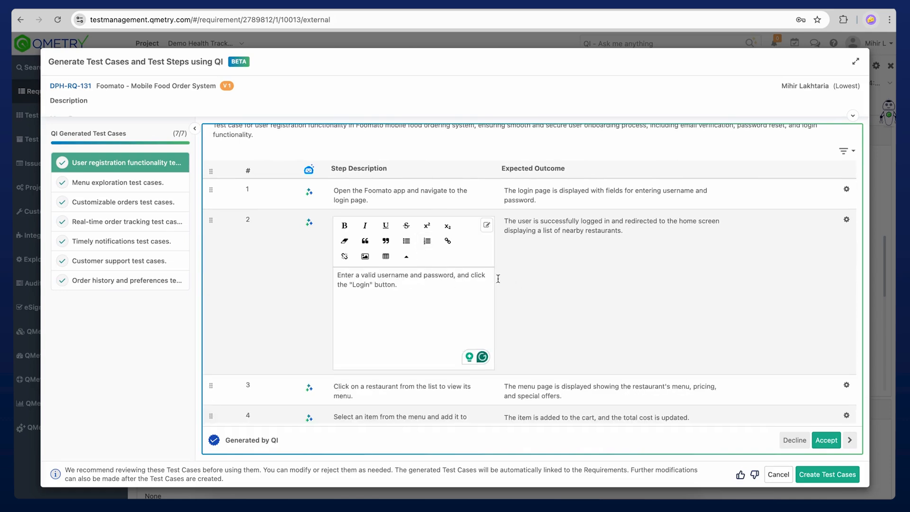
click(524, 282)
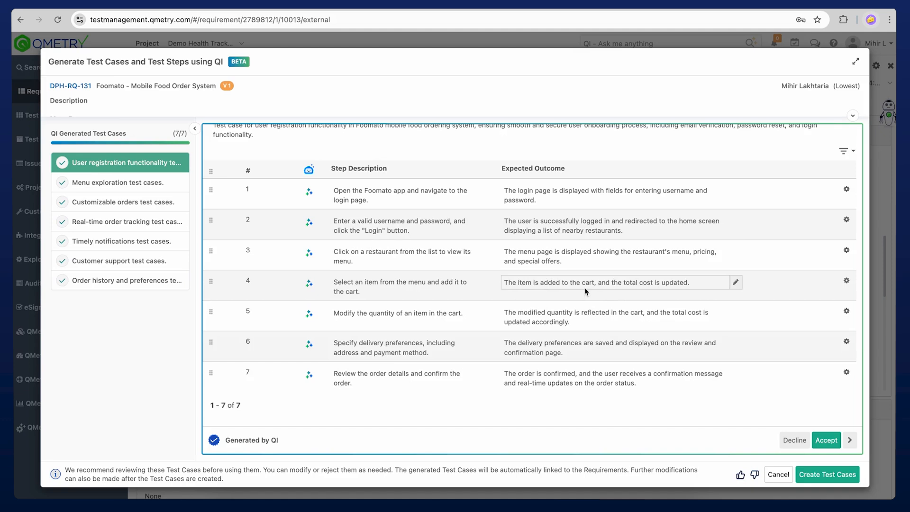
scroll(405, 208, up, 3)
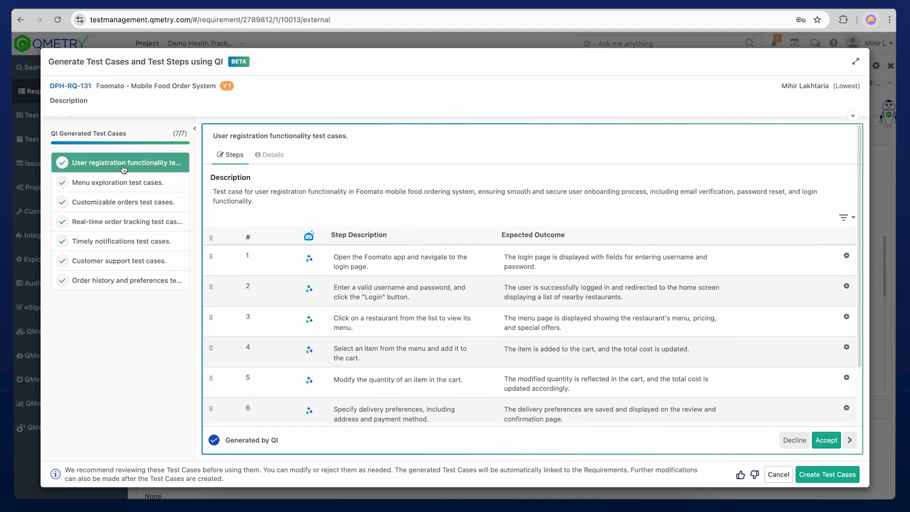
- Decline the generated menu exploration test case and look through the remaining generated test cases up to order history and preferences
click(119, 186)
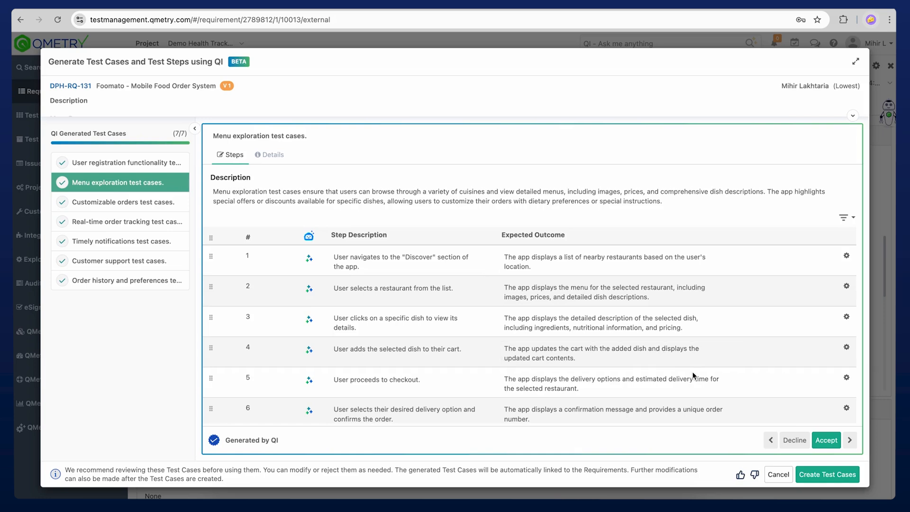
click(798, 441)
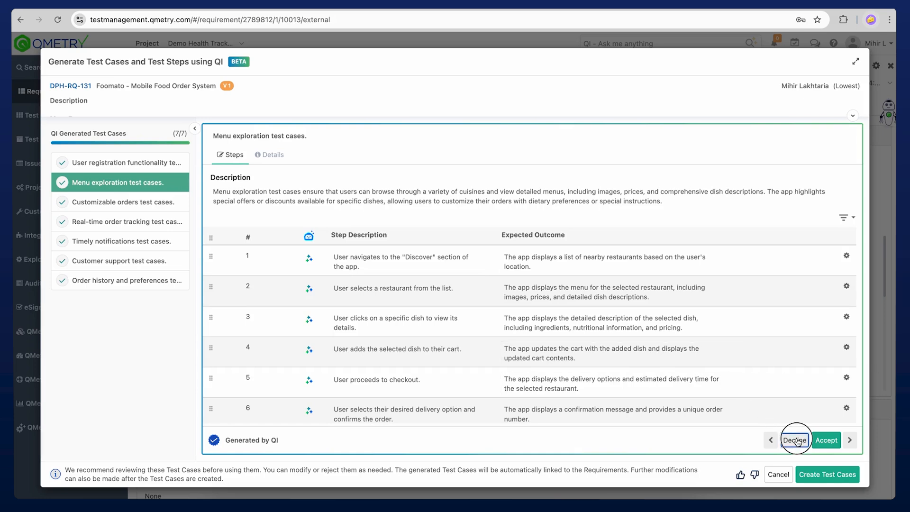
click(850, 441)
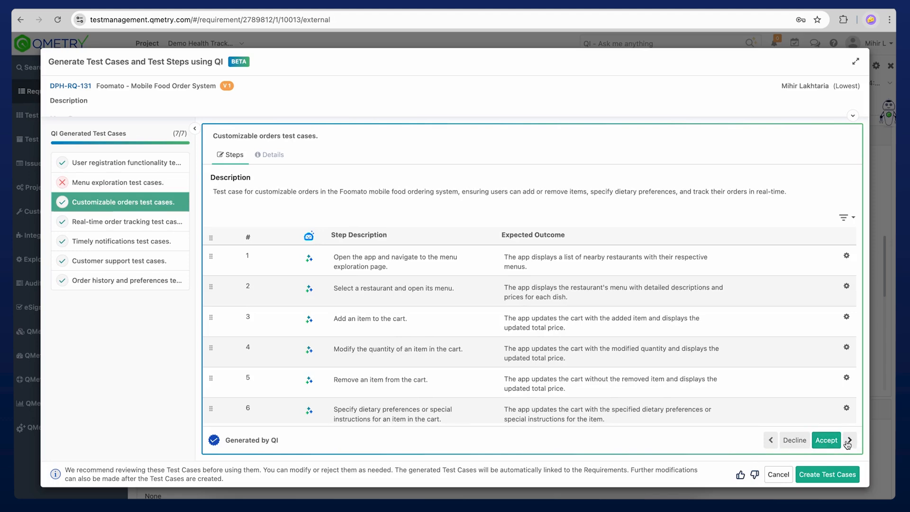
click(849, 441)
click(849, 440)
click(849, 440)
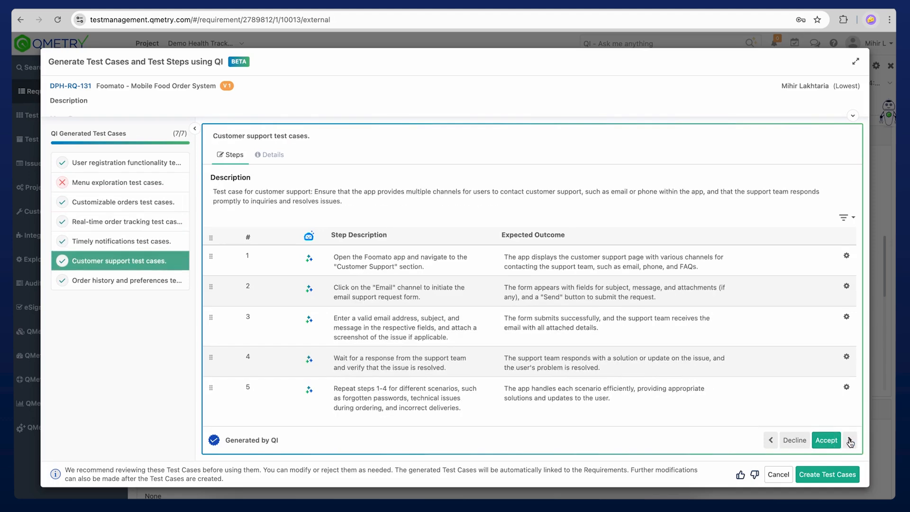
click(849, 440)
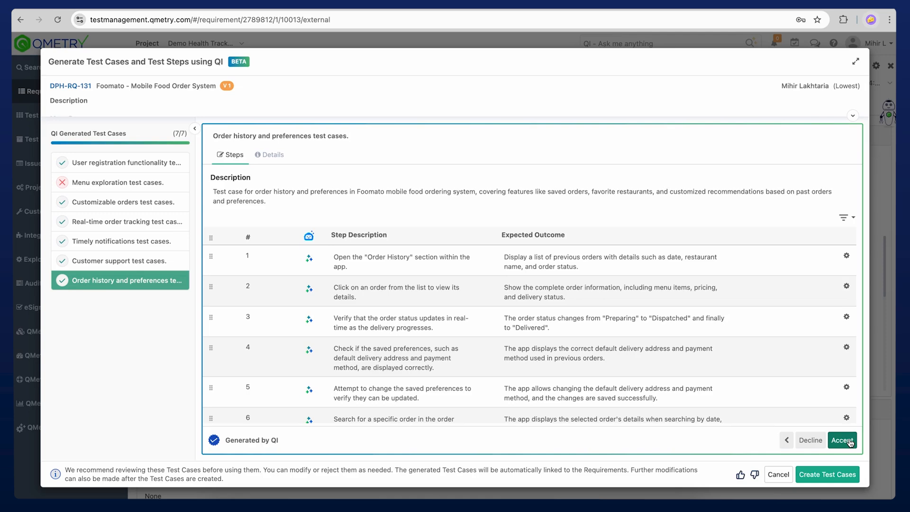
- Create the accepted test cases and view the test cases linked to the Foomato requirement
click(839, 475)
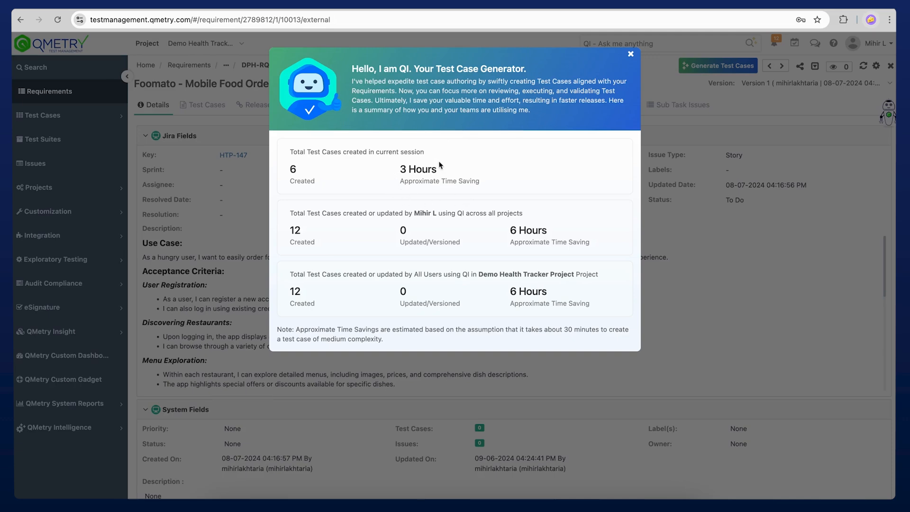
click(630, 54)
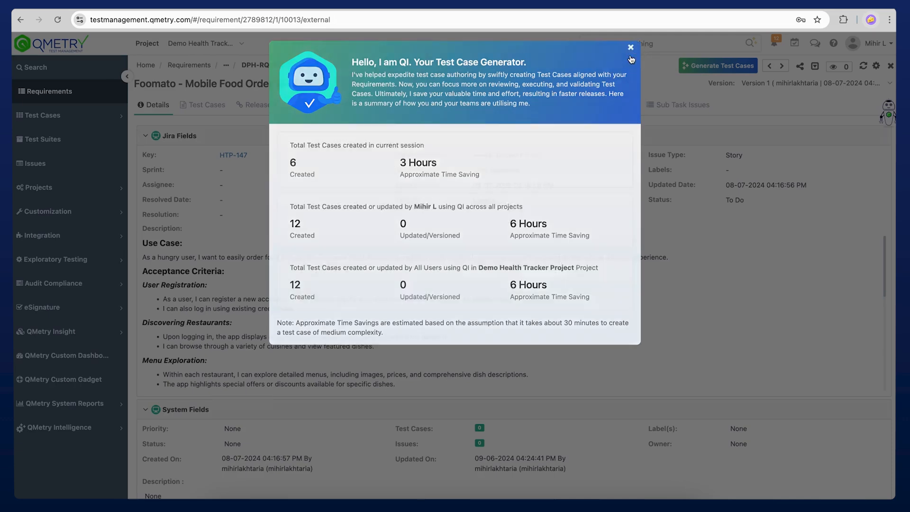
click(207, 106)
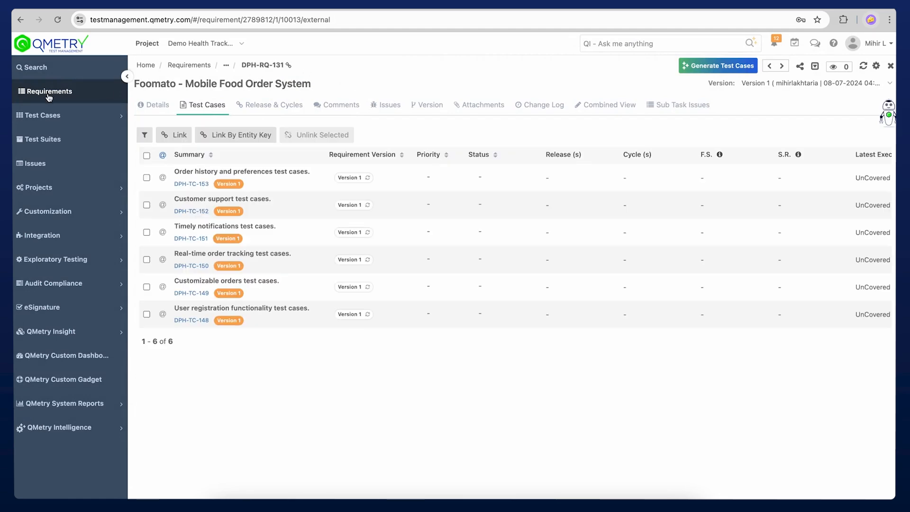
- In the project's test case list, check the QI generator's option to enter a requirement description and its word limits, without generating anything
click(64, 116)
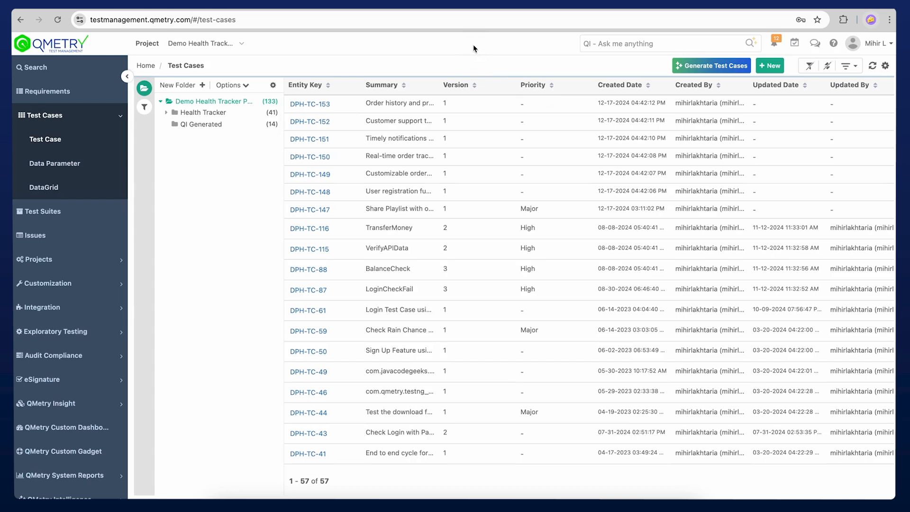
mouse_move(711, 73)
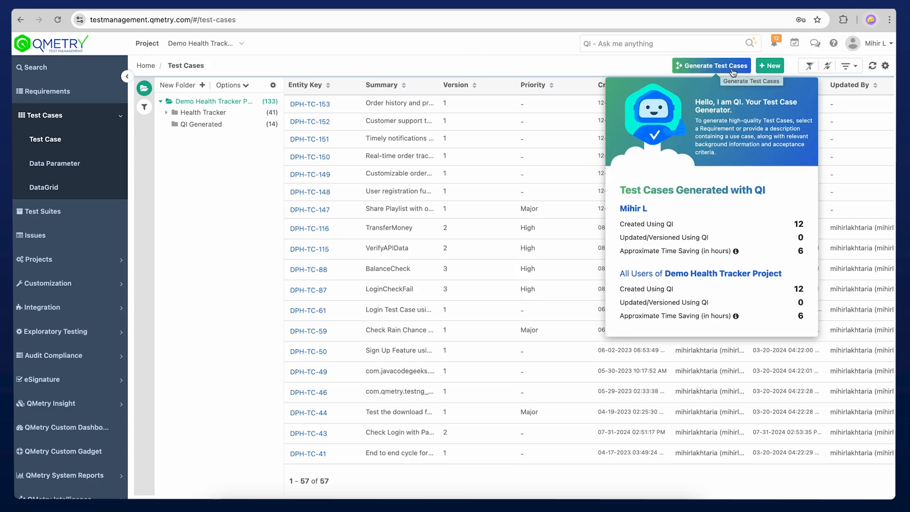
click(731, 70)
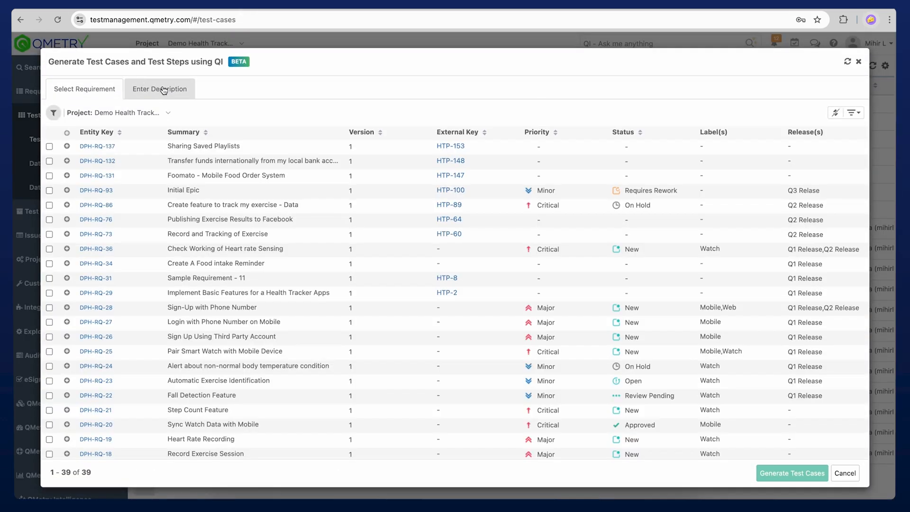
click(154, 91)
click(172, 142)
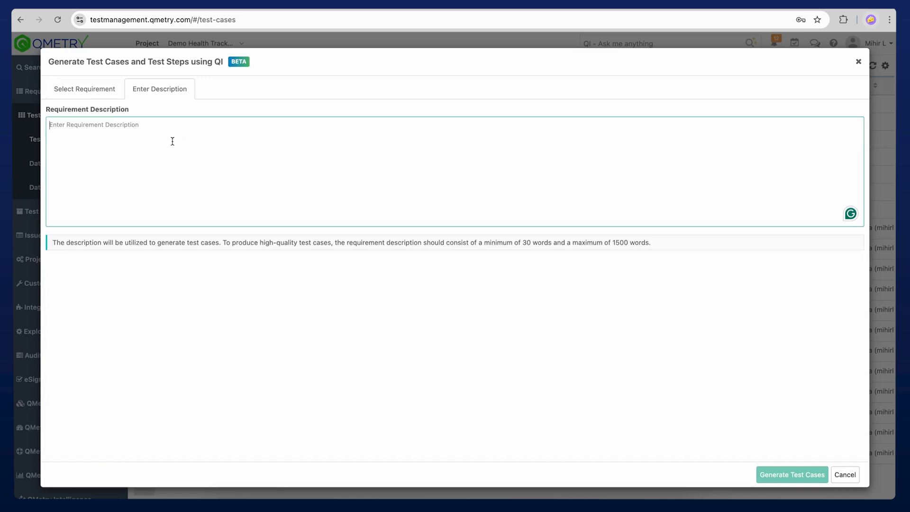
scroll(518, 245, up, 5)
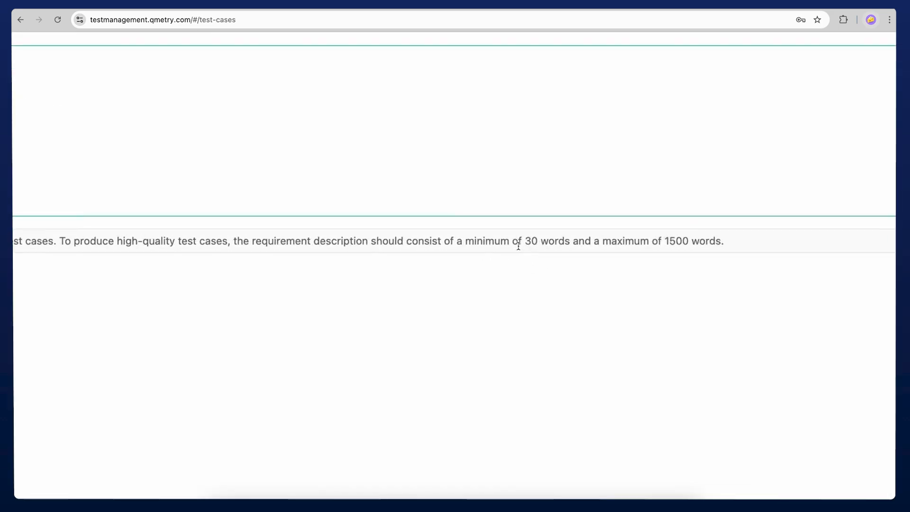
drag(525, 237, 575, 237)
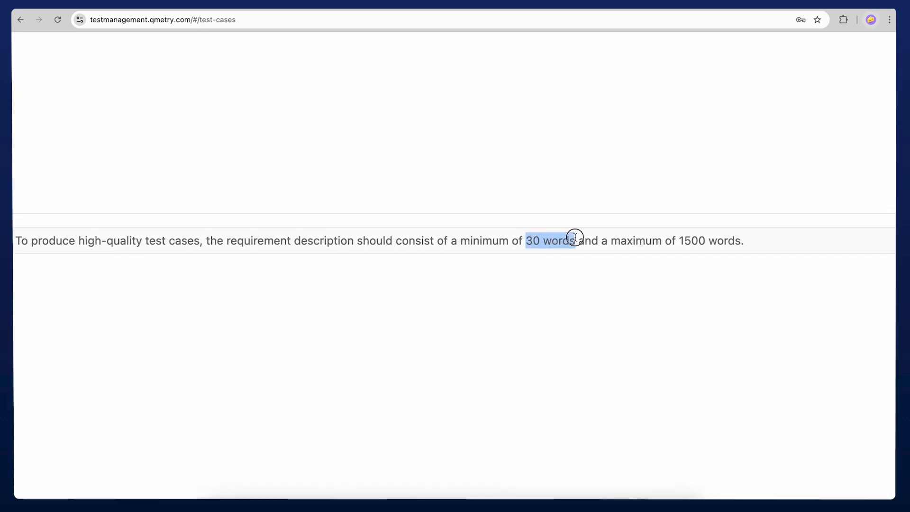
scroll(574, 236, down, 5)
click(552, 253)
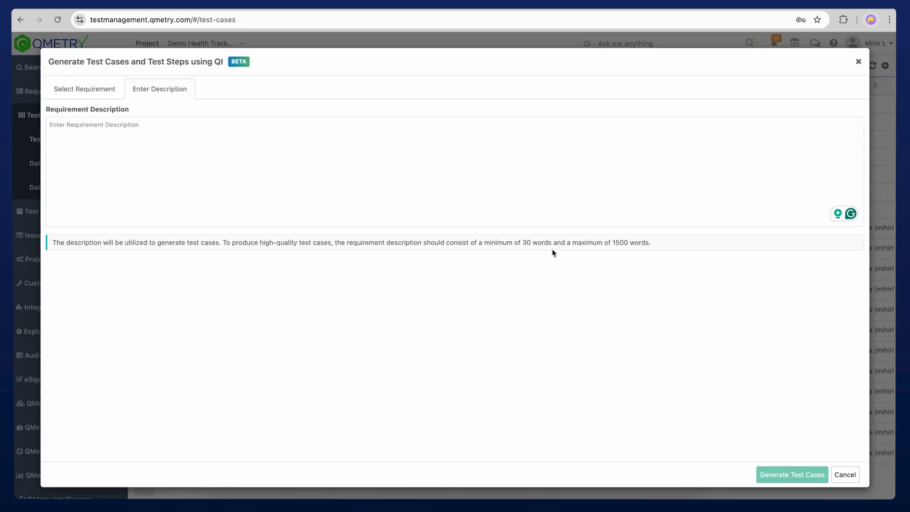
click(844, 476)
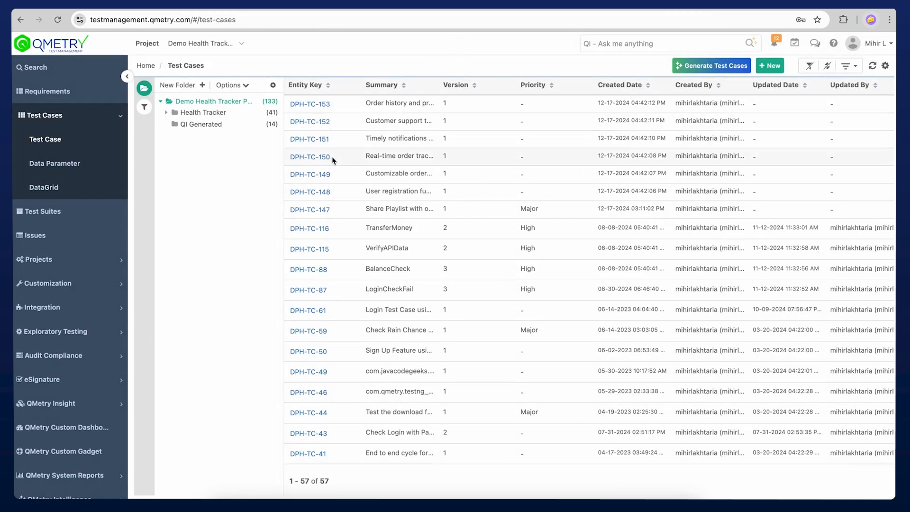
- Open the Share Playlist with other users test case and check its details and its empty step list
click(316, 212)
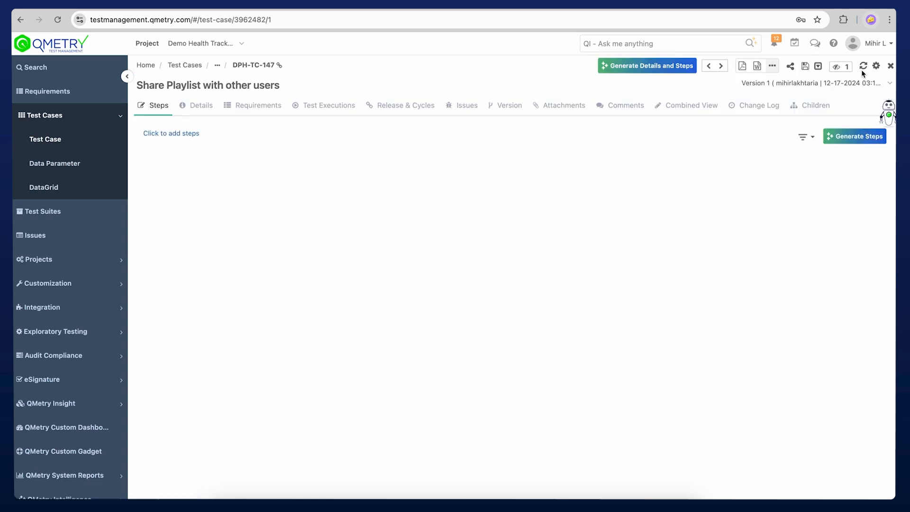
click(201, 105)
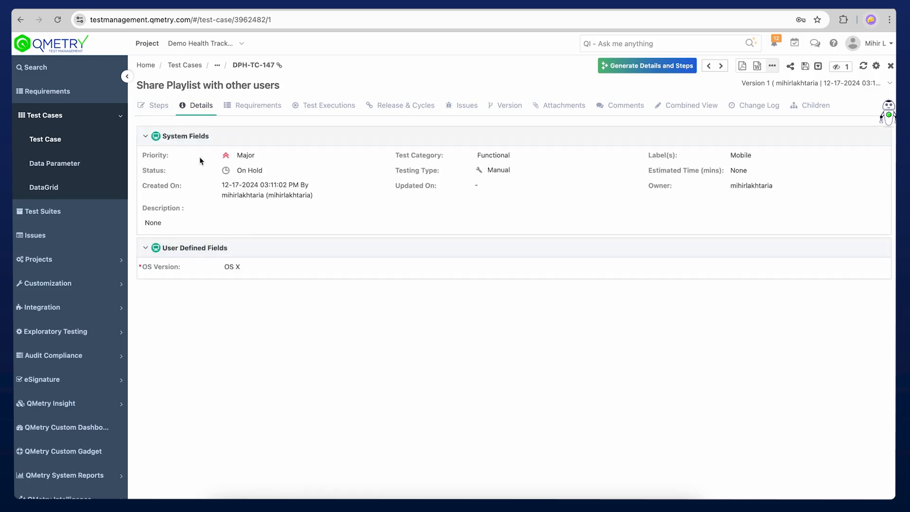
click(164, 106)
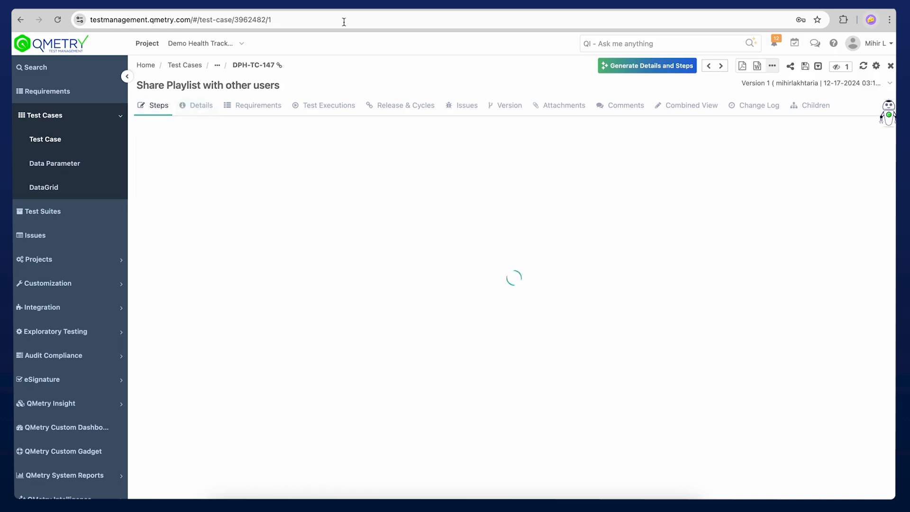
- Start generating details and steps with QI, using an entered requirement description about sharing saved music playlists with friends as the source
click(649, 71)
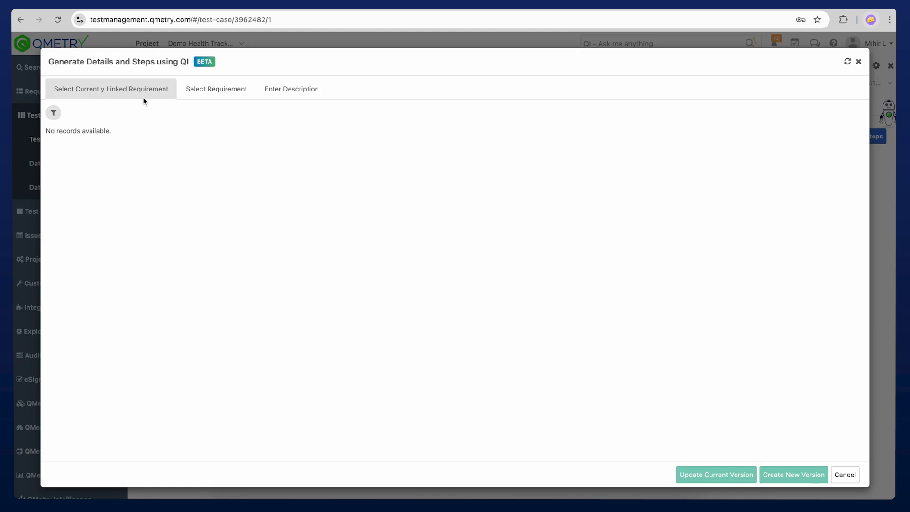
click(222, 89)
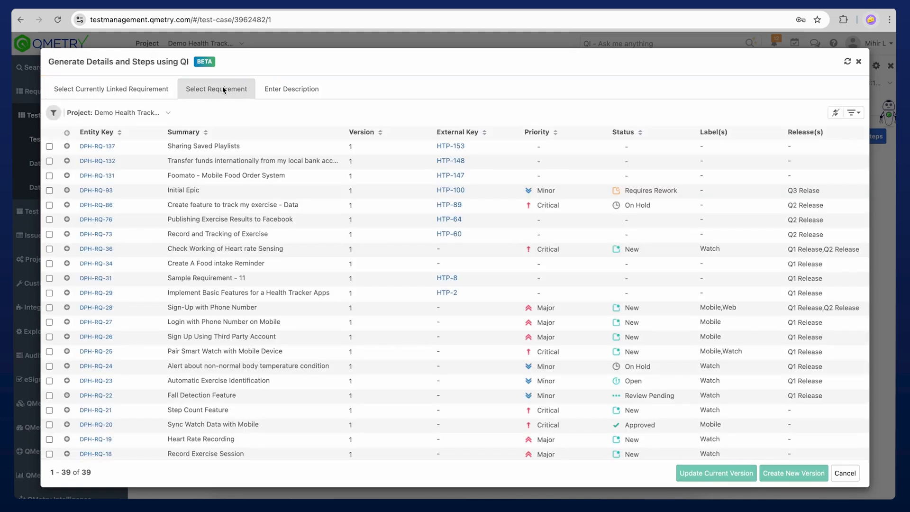
click(291, 90)
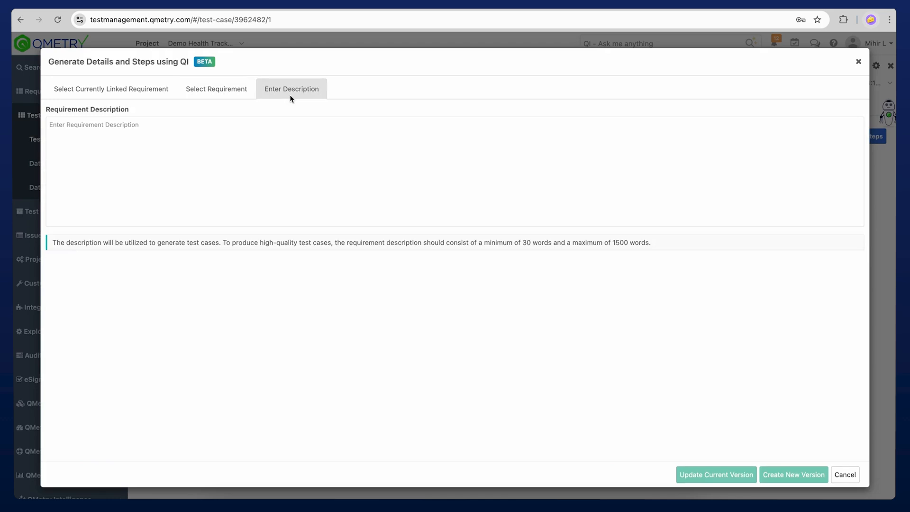
click(314, 150)
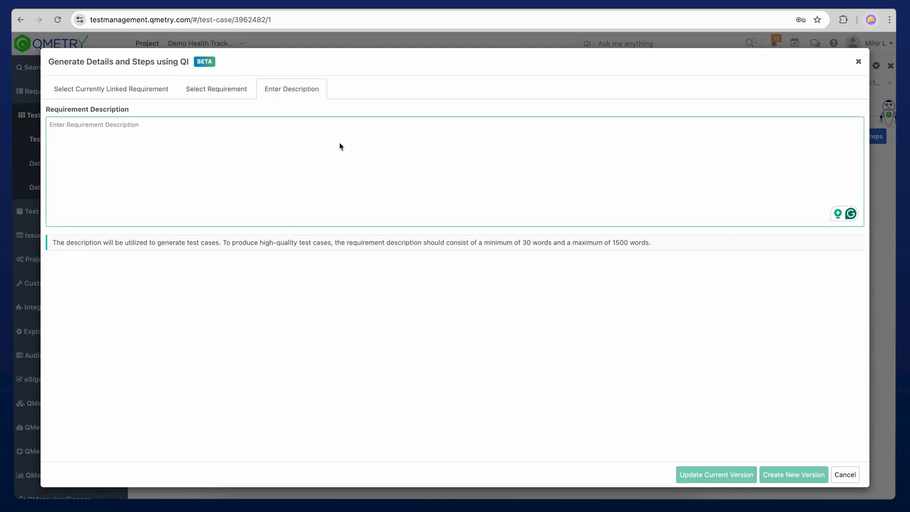
text(As a user of the mobile music streaming app, I want to share my saved playlists with friends so they can enjoy my music collection. The app should allow me to share playlists, select friends, and control whether they can view or edit them. Friends should receive a notification and be able to play or save the shared playlist. A confirmation message should confirm successful sharing.)
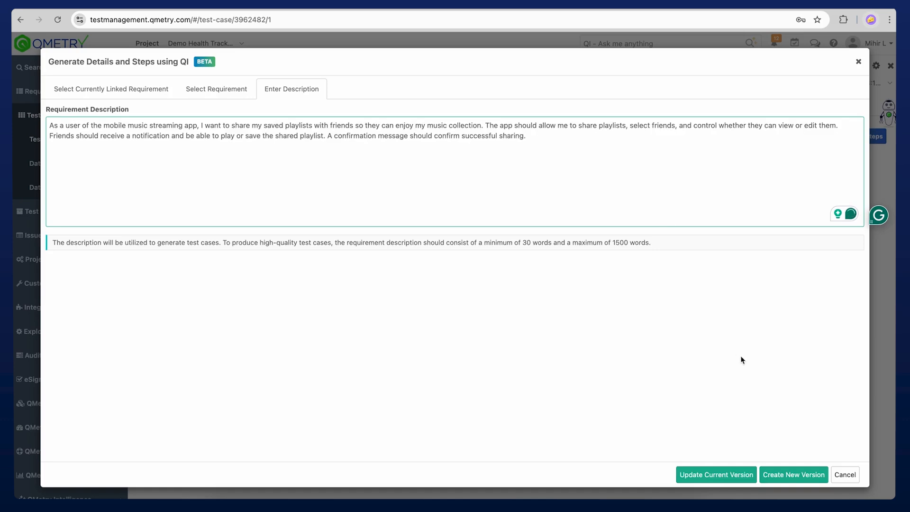
- Generate the playlist sharing content for a new version, review it against the full description, and create the new test case version
click(790, 475)
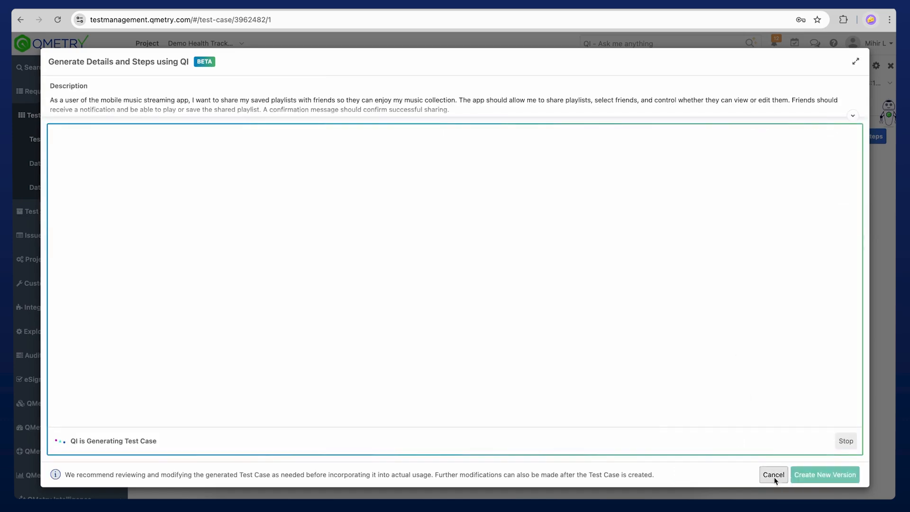
click(852, 116)
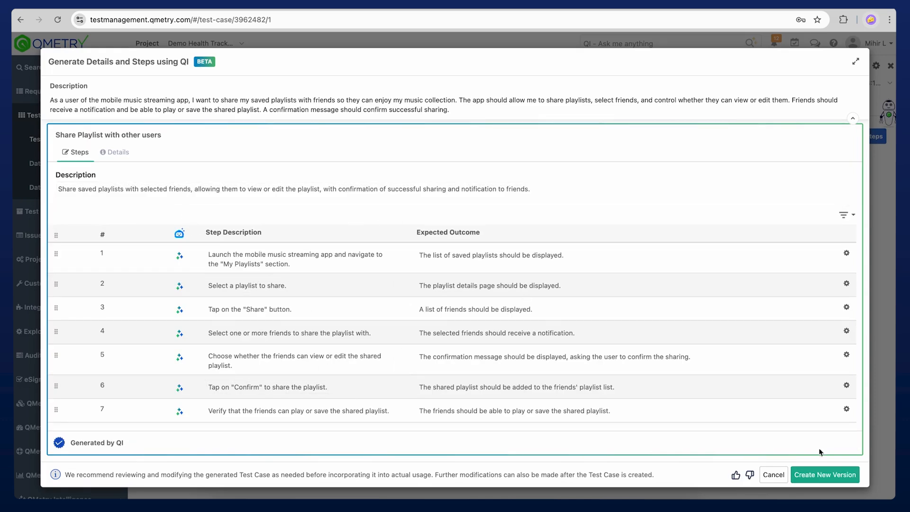
click(827, 479)
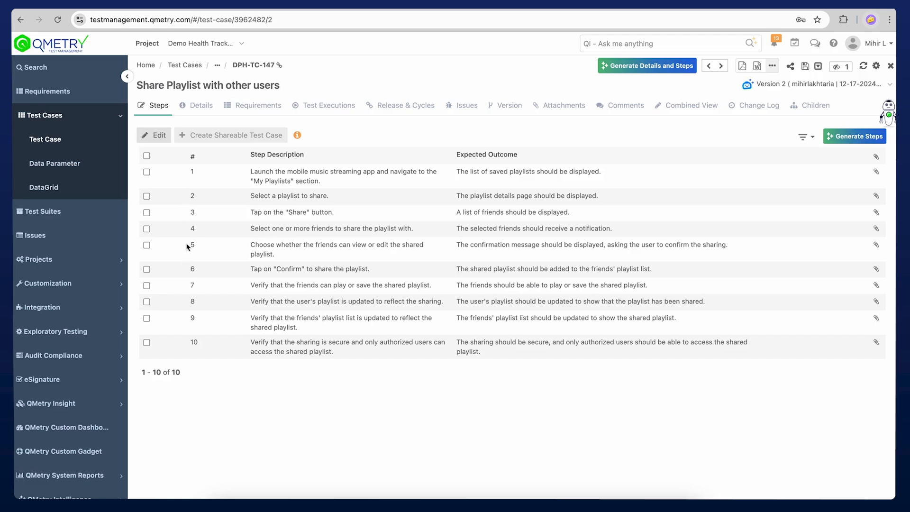
- From the test case list, open Record Heart Rate at an Interval (DPH-TC-23) and put its steps into edit mode
click(186, 66)
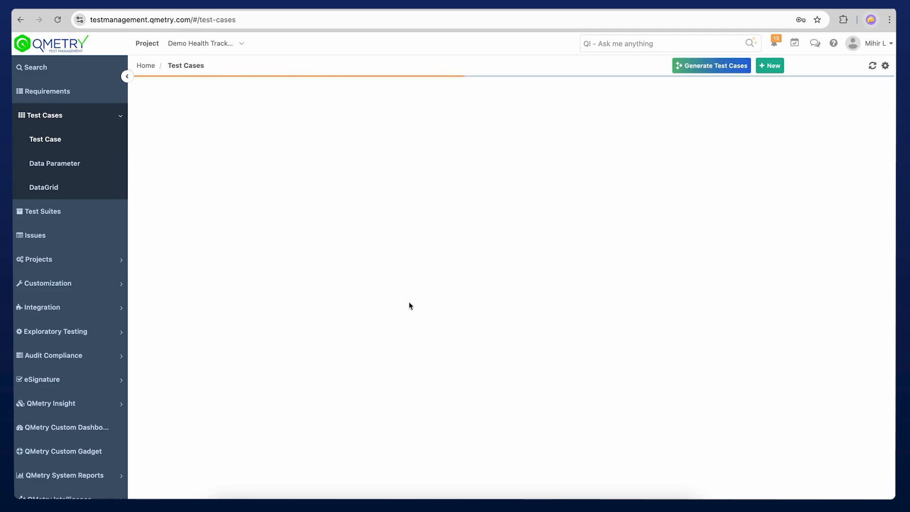
scroll(410, 305, down, 10)
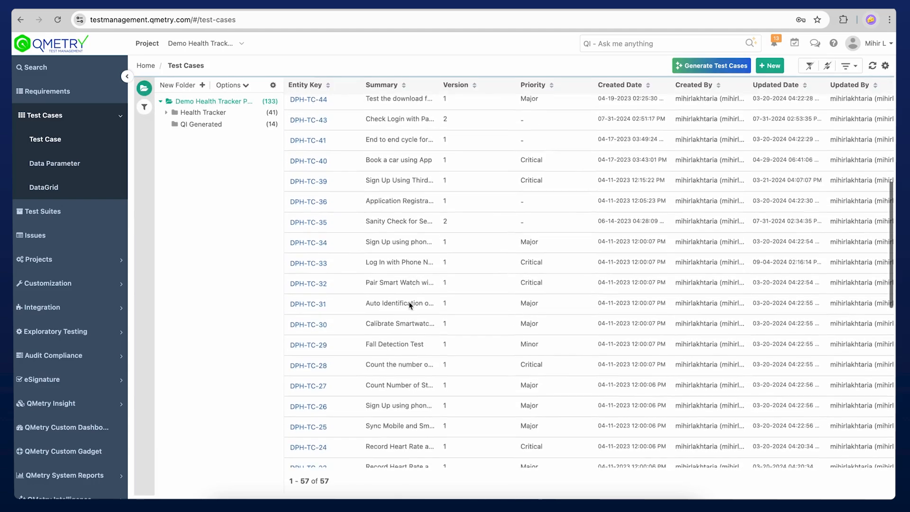
click(306, 424)
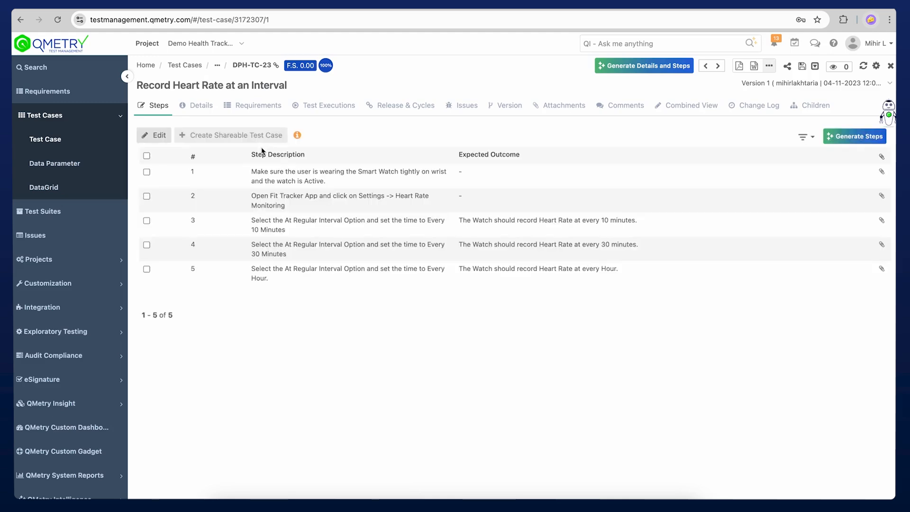
click(159, 137)
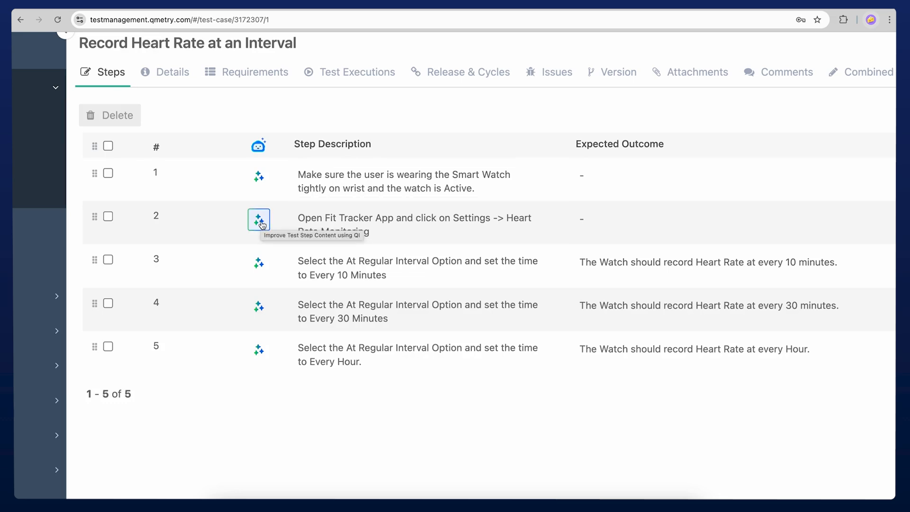
- Open QI's improvement options for step 5 and check the Ask QI prompt ideas without submitting a prompt
click(259, 351)
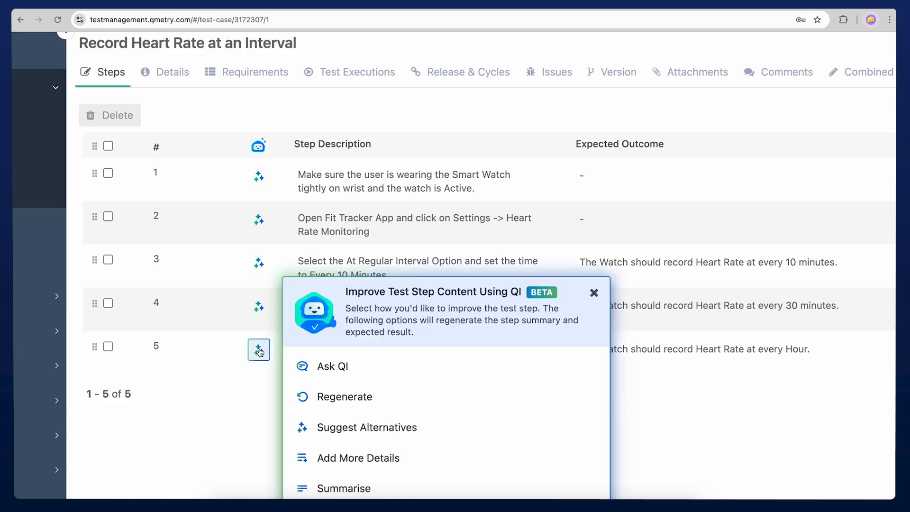
click(384, 367)
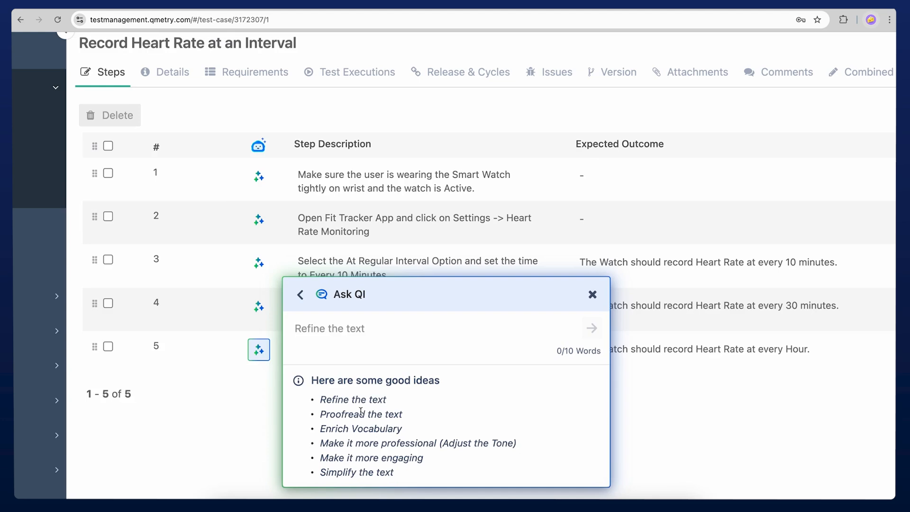
click(410, 338)
click(300, 294)
- Have QI suggest alternatives for step 5 and replace it with Alternative 2, "Set the interval for recording heart rate to one hour."
scroll(339, 404, down, 2)
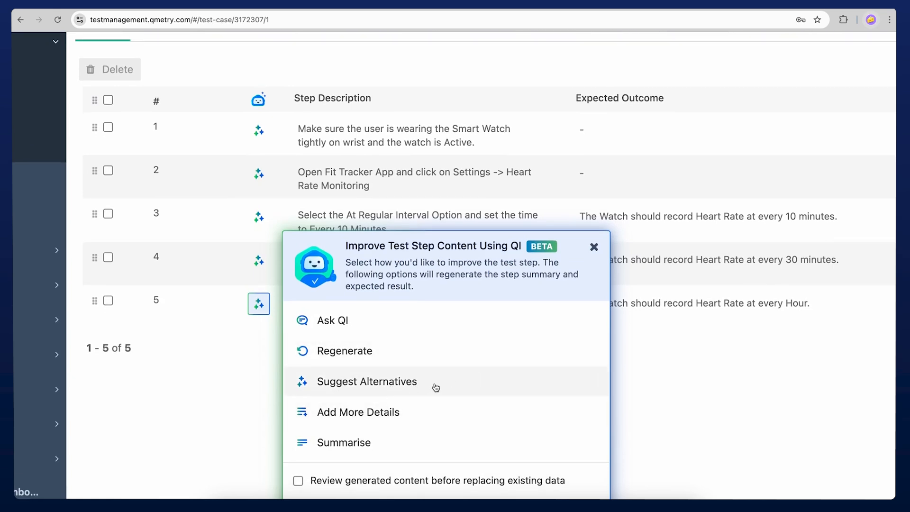
click(491, 390)
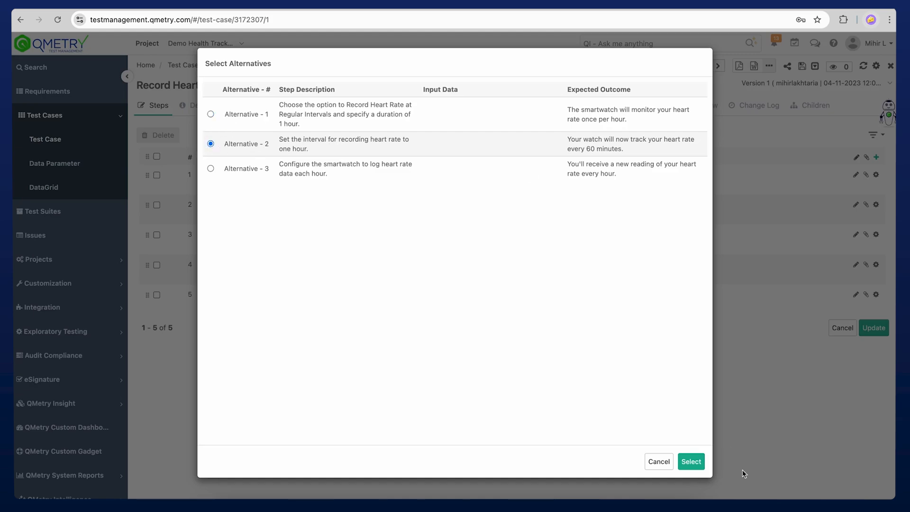
click(690, 462)
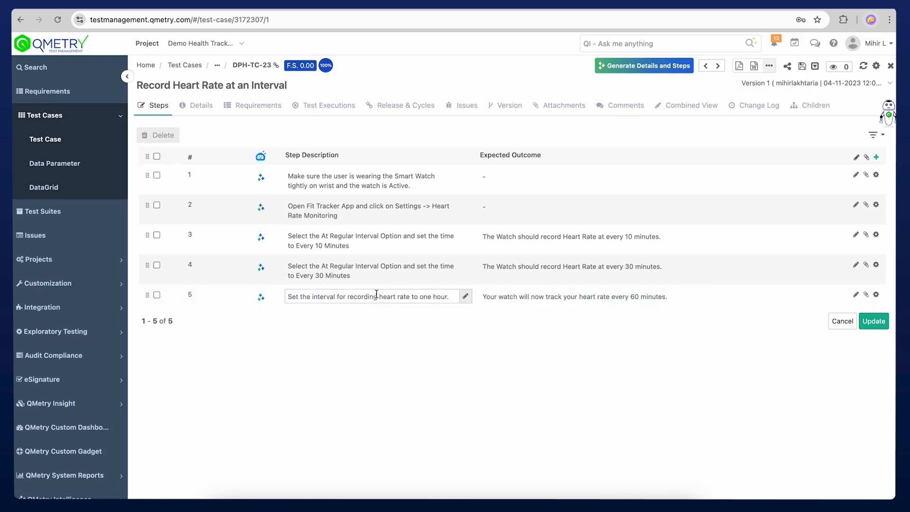